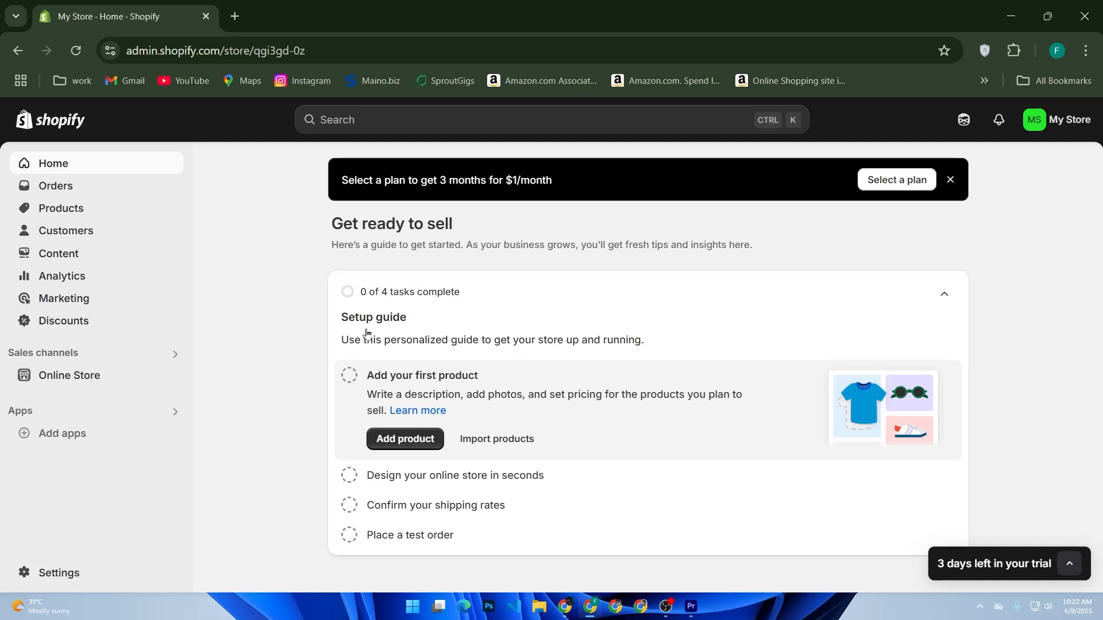
Step: Start a new product in the store and title it "t-shirt"
left_click(102, 211)
left_click(103, 211)
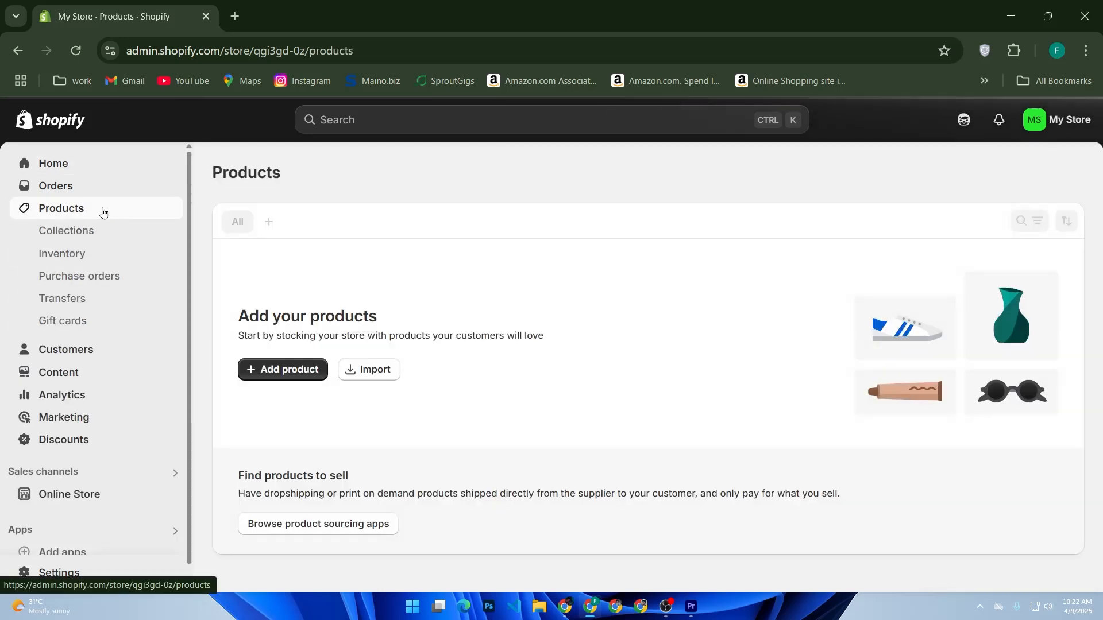
left_click(263, 370)
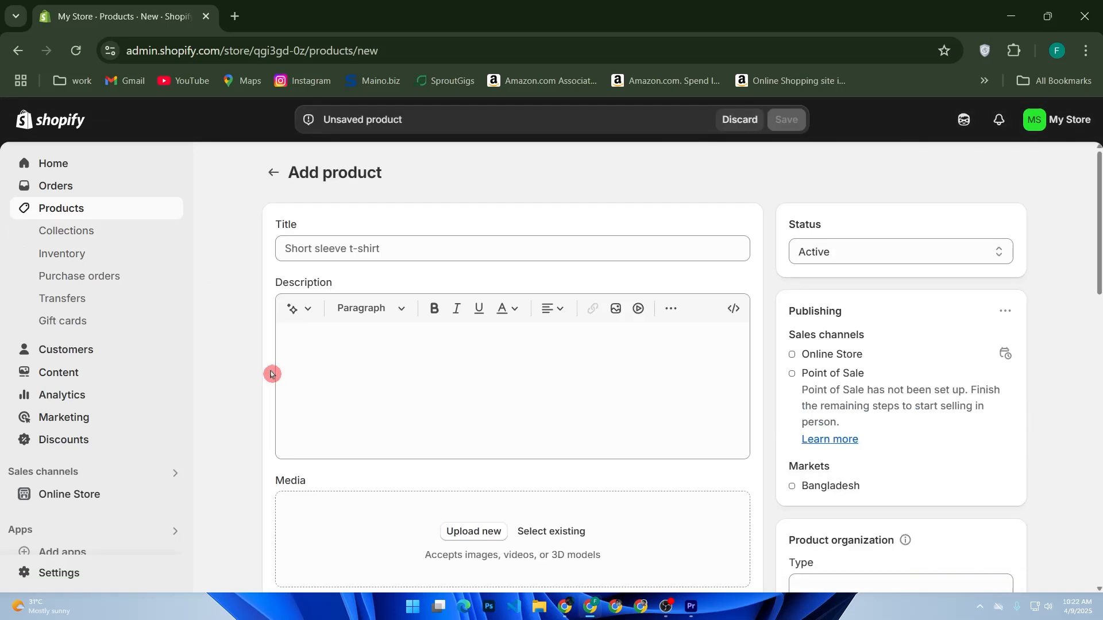
left_click(355, 253)
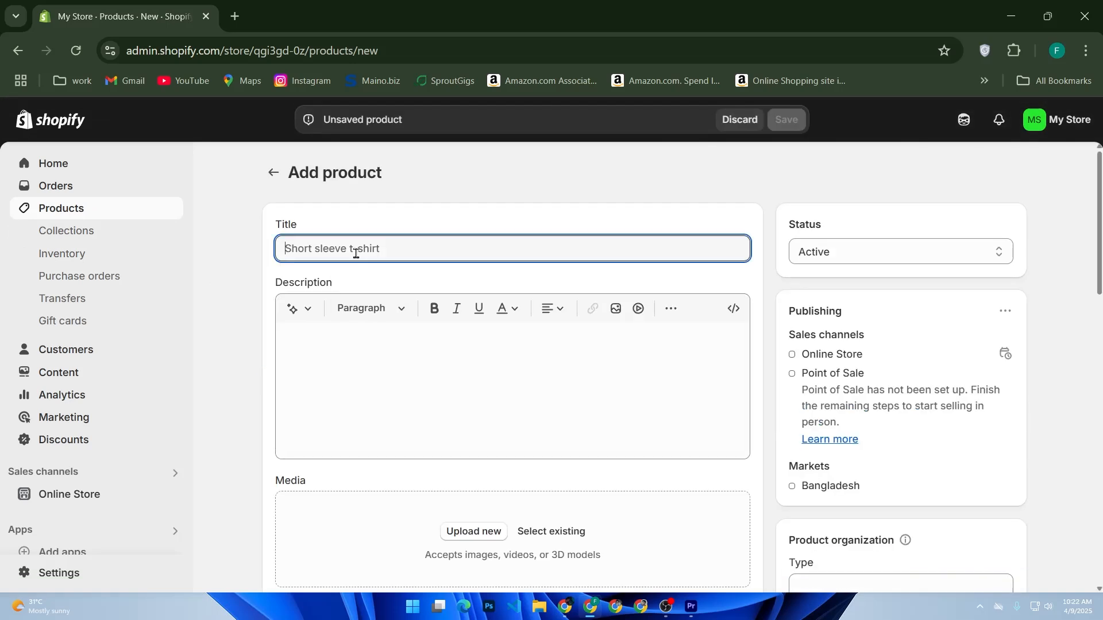
type("tshirt")
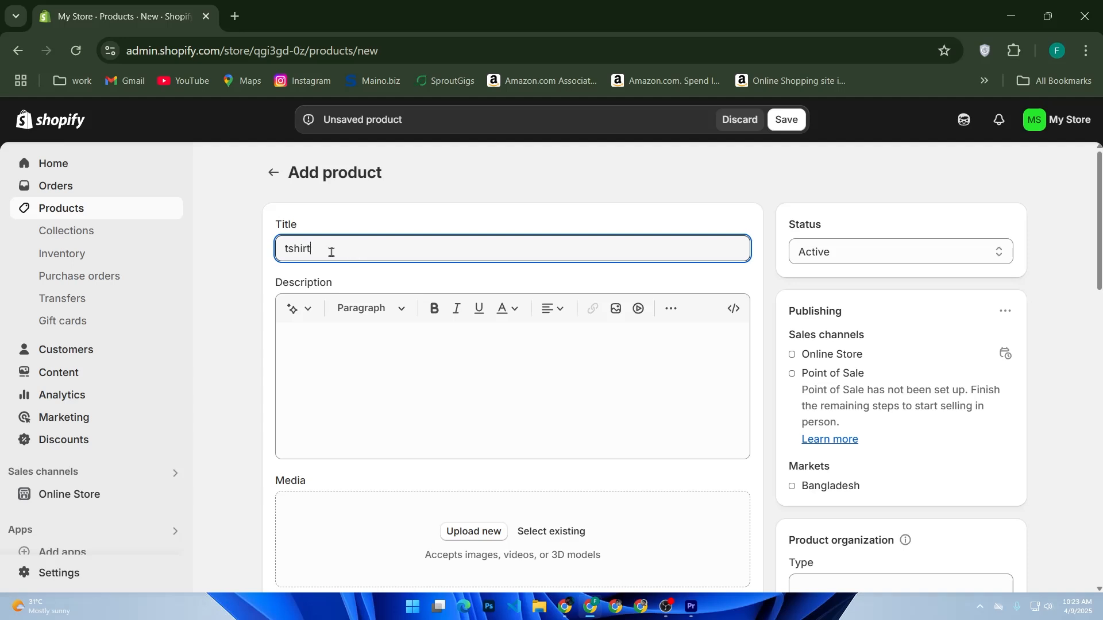
left_click(288, 252)
type("-")
left_click(348, 364)
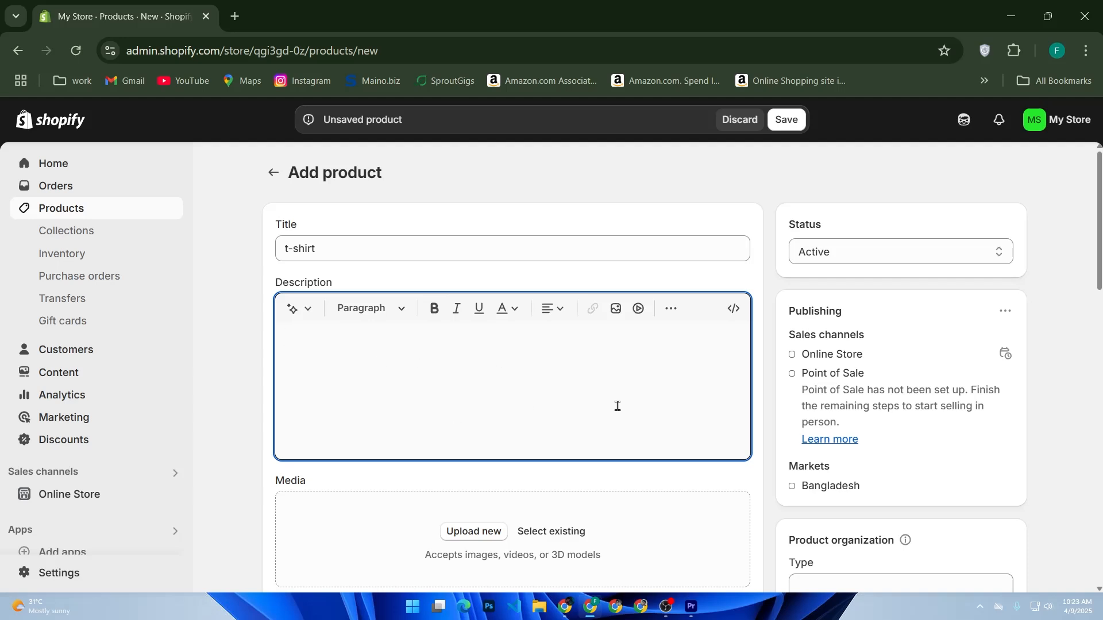
scroll(571, 424, "down", 2)
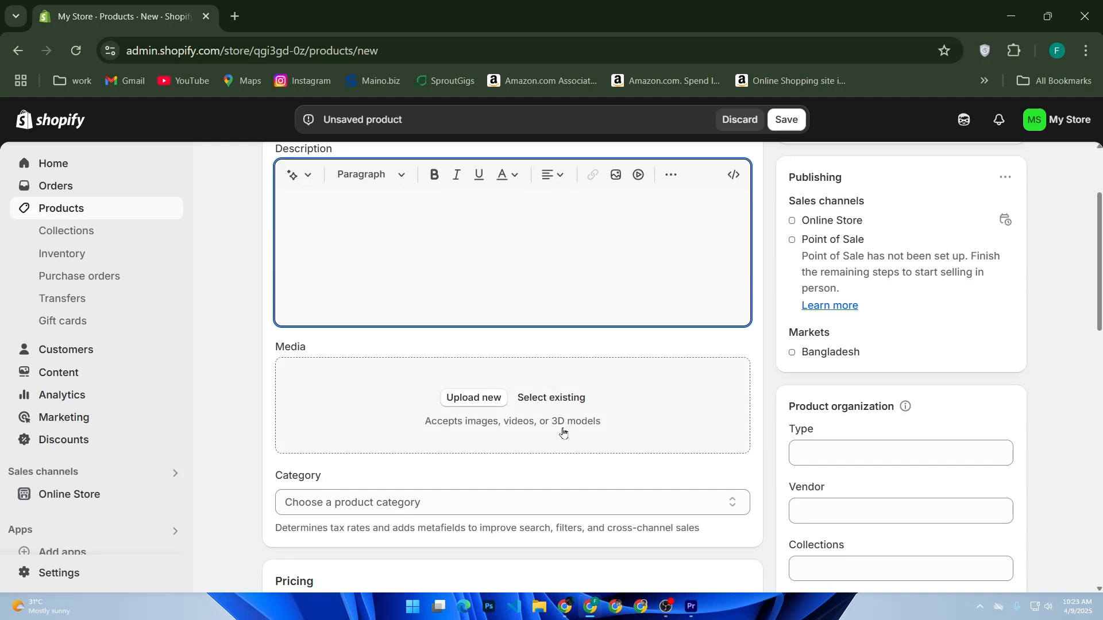
left_click(491, 400)
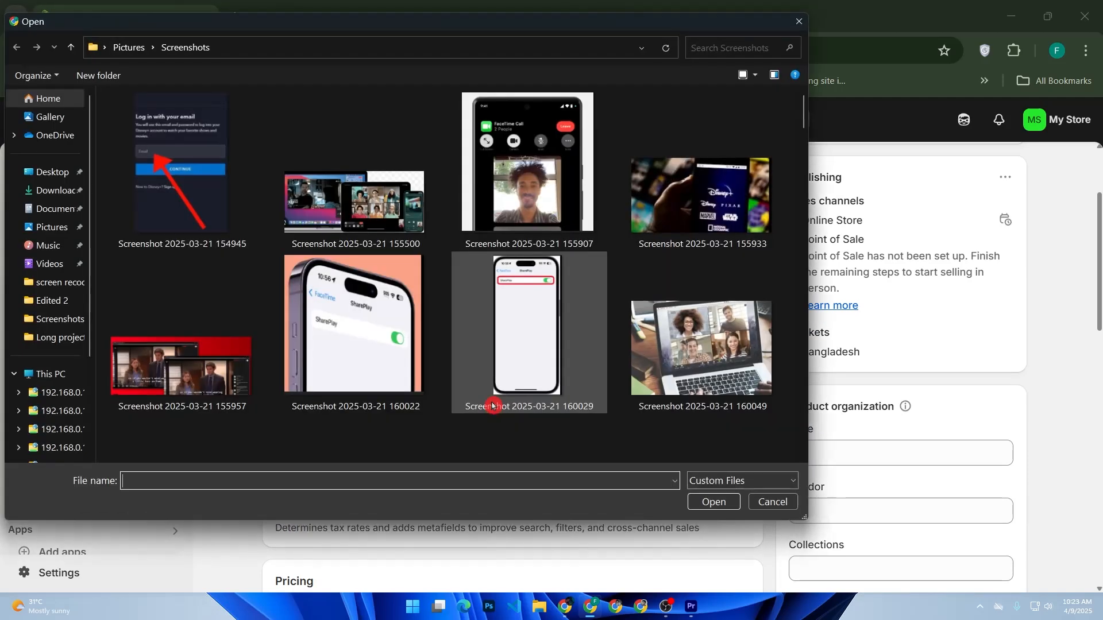
scroll(515, 391, "down", 5)
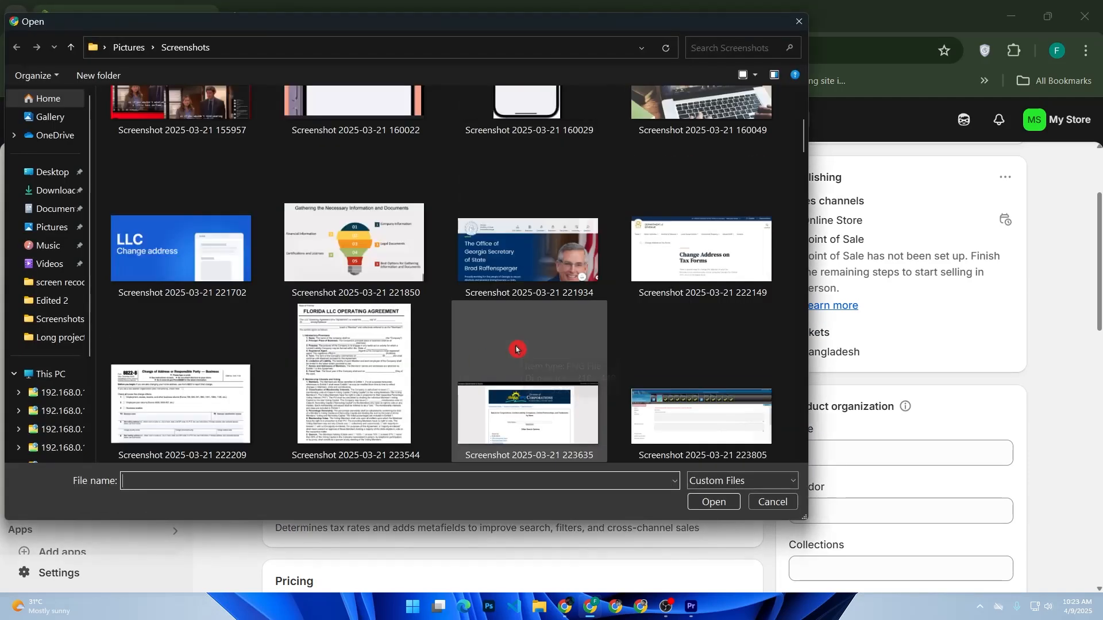
scroll(511, 288, "down", 3)
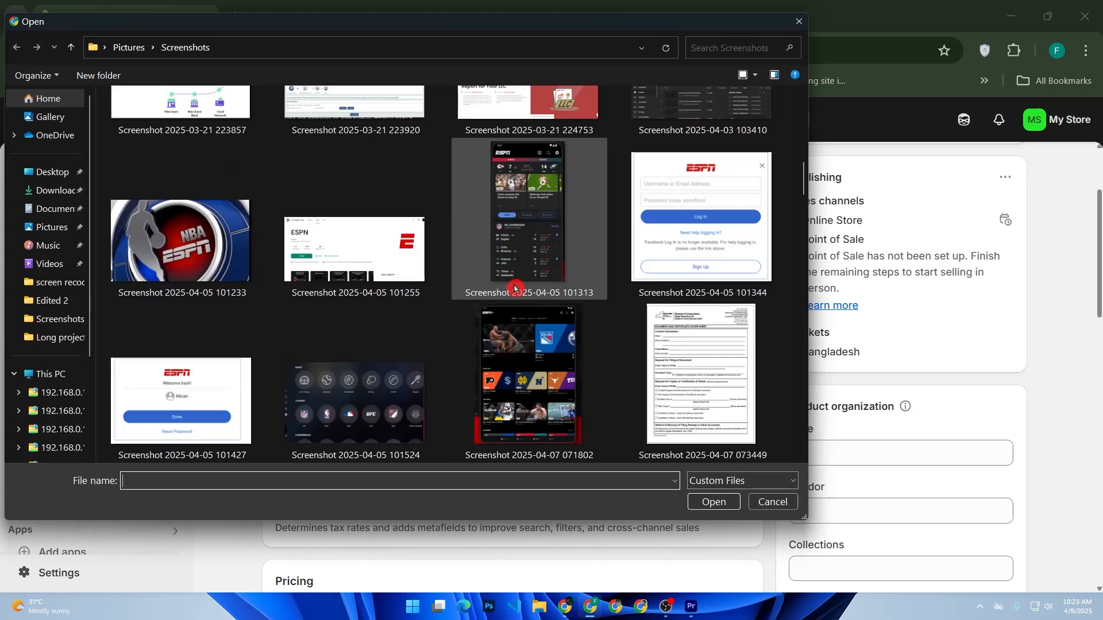
scroll(230, 276, "down", 15)
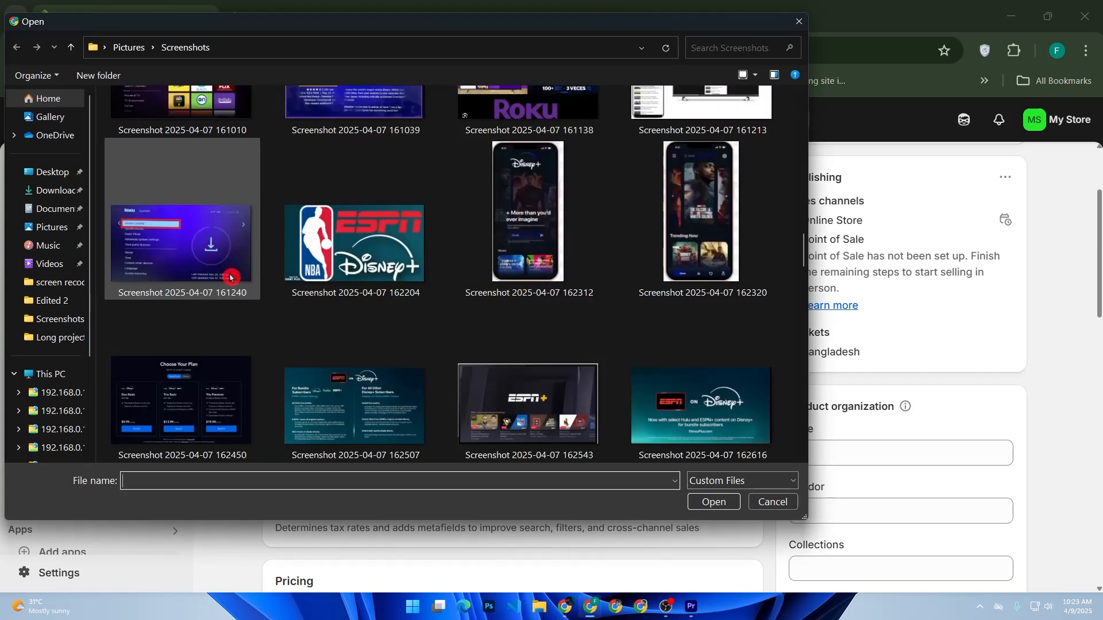
scroll(233, 279, "down", 9)
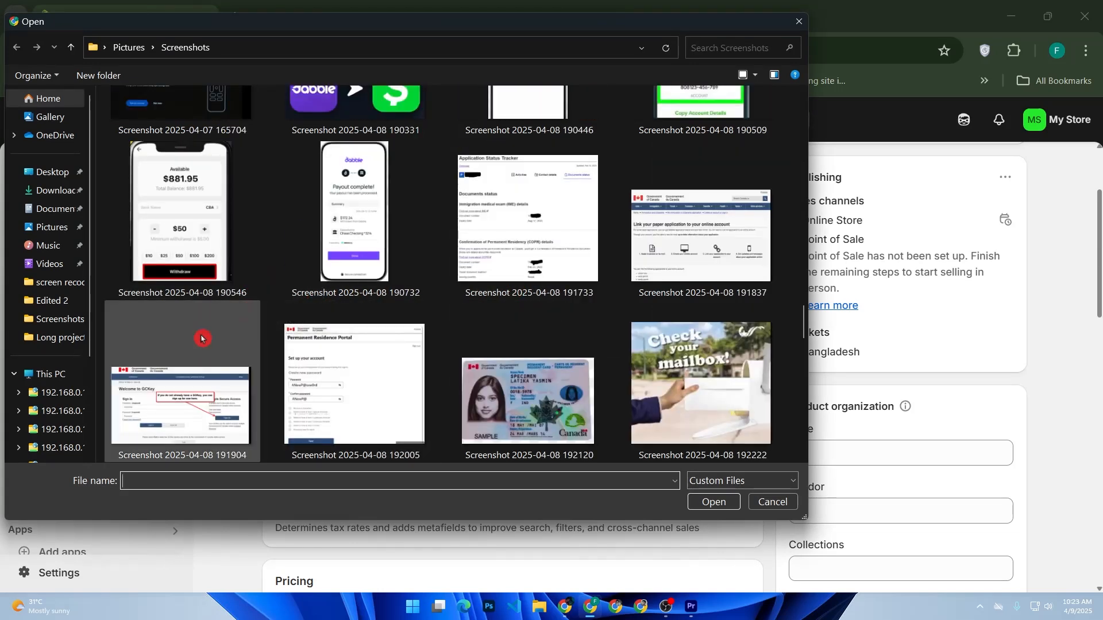
scroll(438, 317, "up", 2)
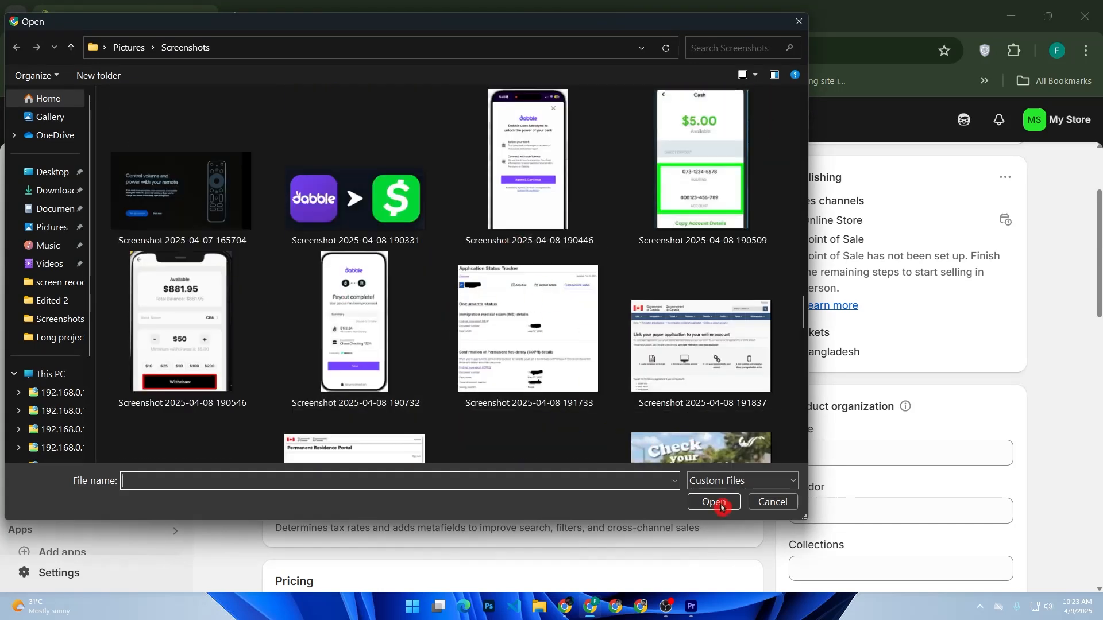
left_click(755, 505)
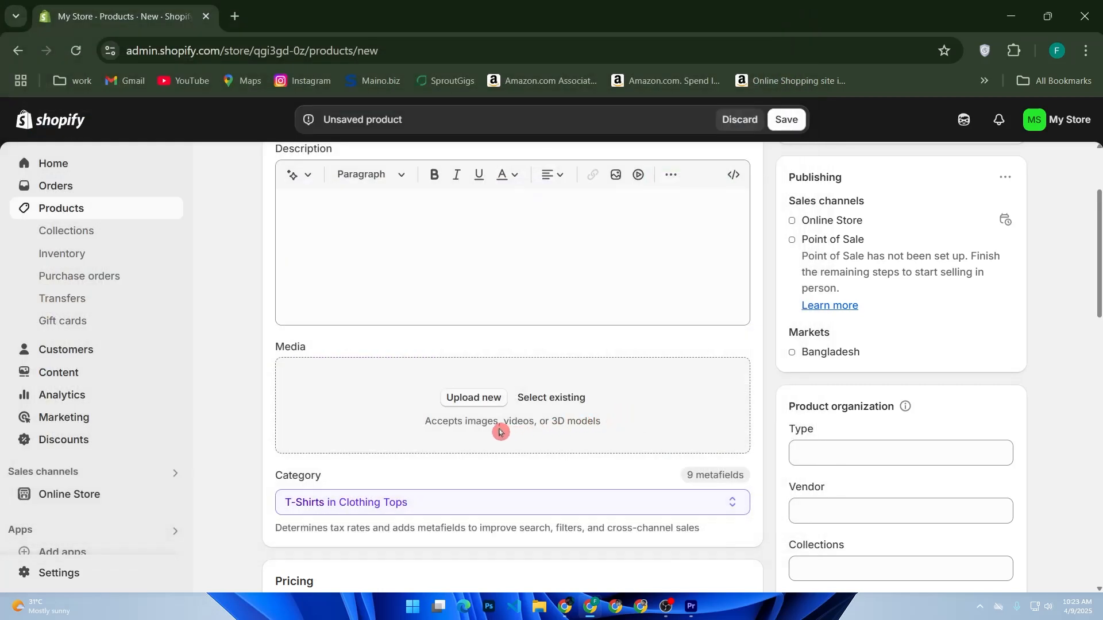
Step: Add a Color option to the product's variants
scroll(499, 432, "down", 5)
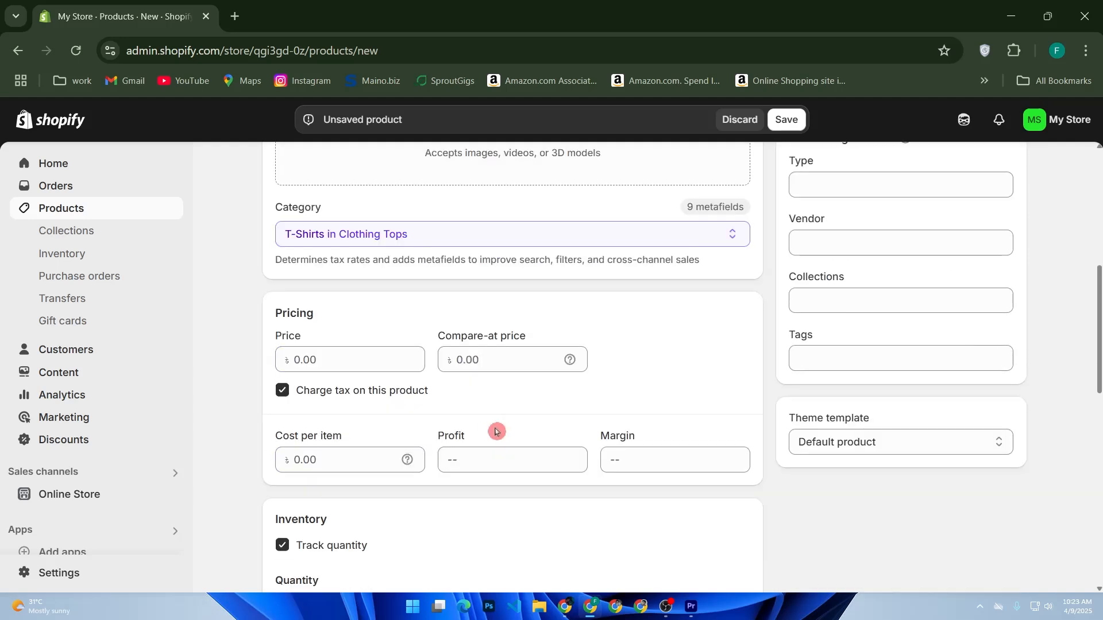
scroll(499, 431, "down", 5)
scroll(476, 437, "down", 5)
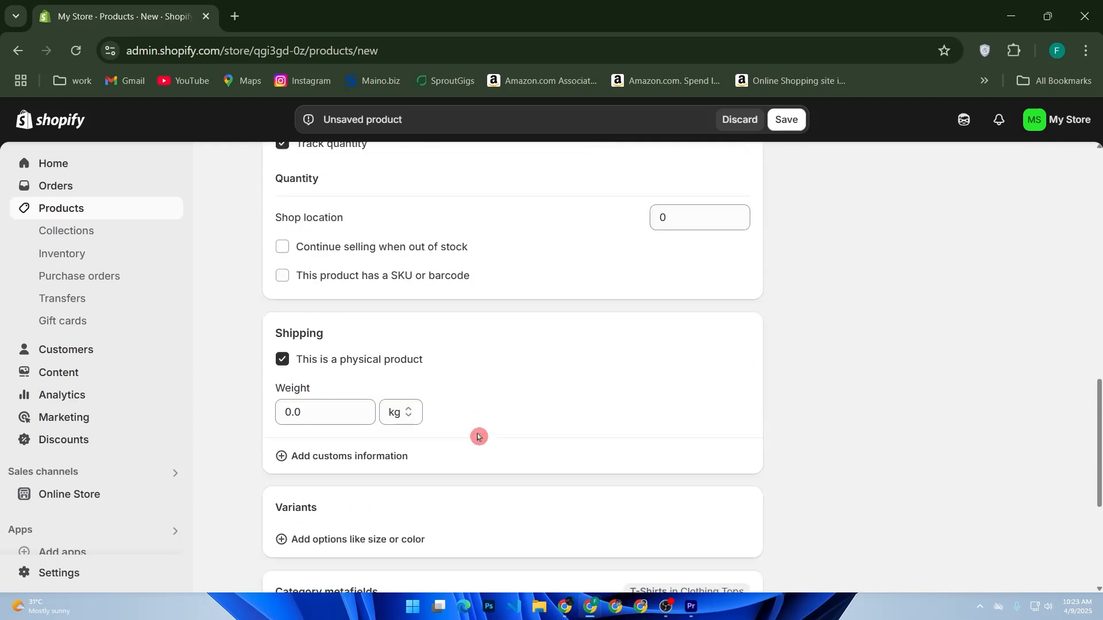
left_click_drag(325, 212, 276, 214)
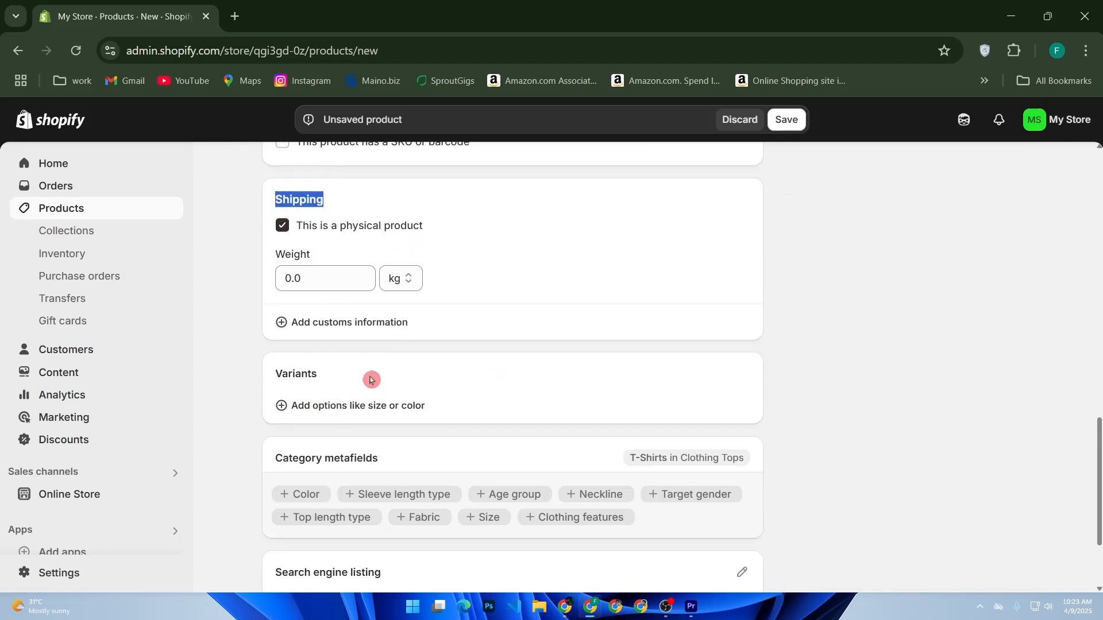
left_click(359, 415)
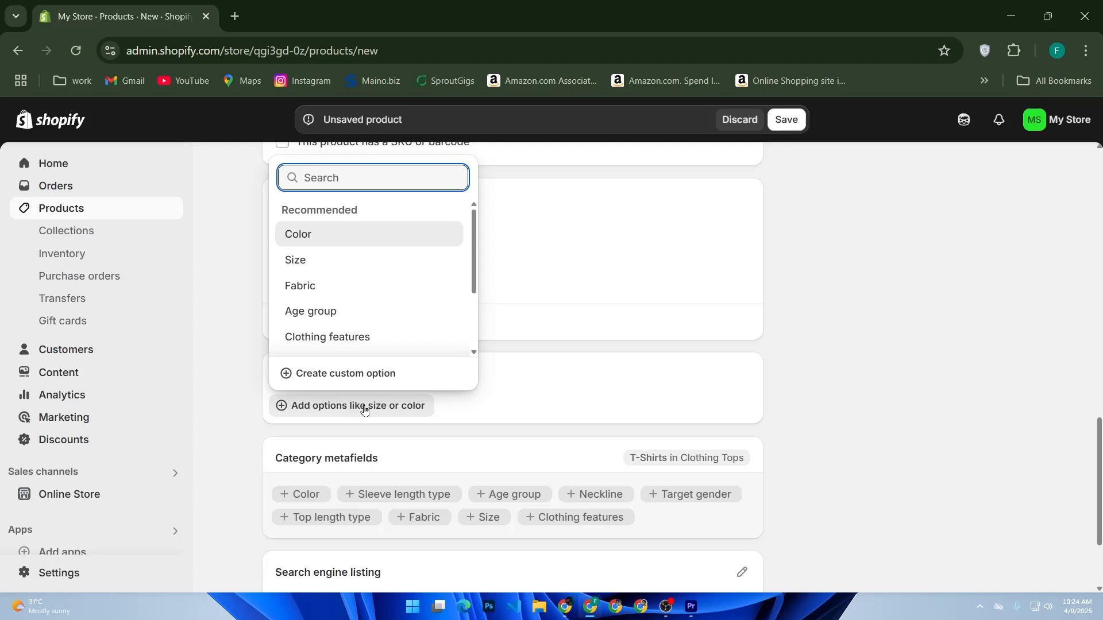
left_click(331, 242)
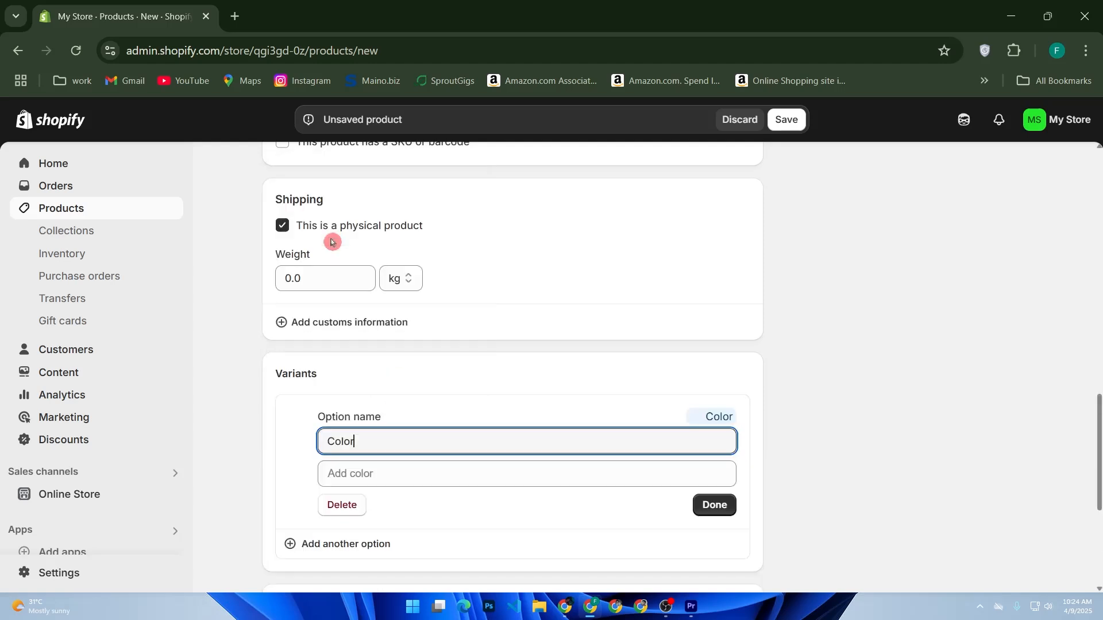
Step: Choose Yellow from the default entries as the value of the Color option
left_click(383, 471)
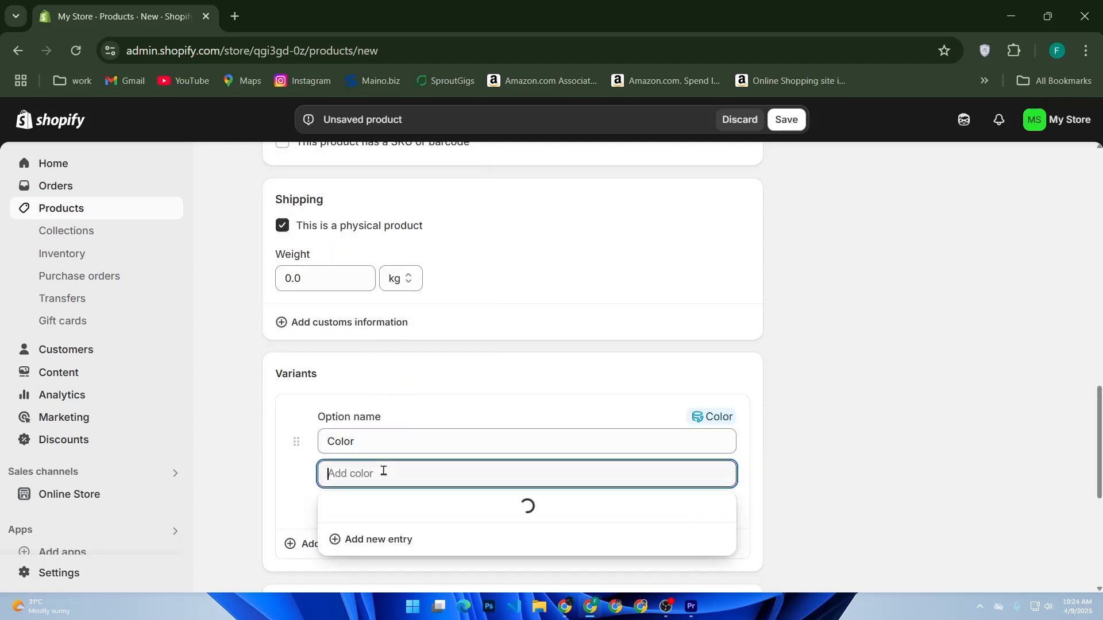
scroll(463, 276, "down", 1)
scroll(451, 260, "up", 1)
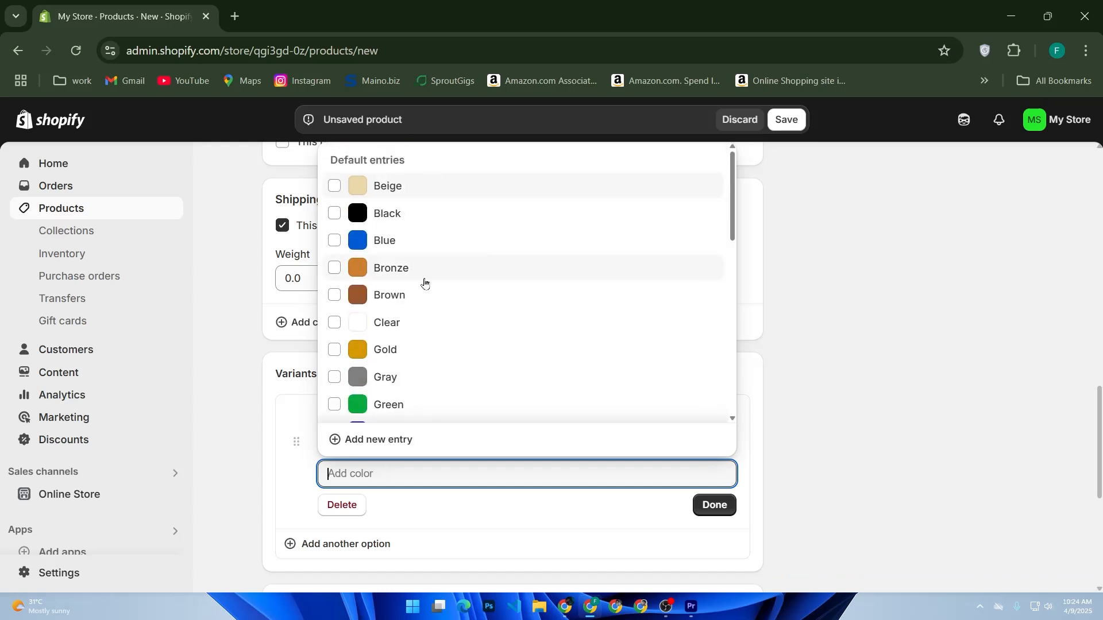
scroll(513, 340, "down", 2)
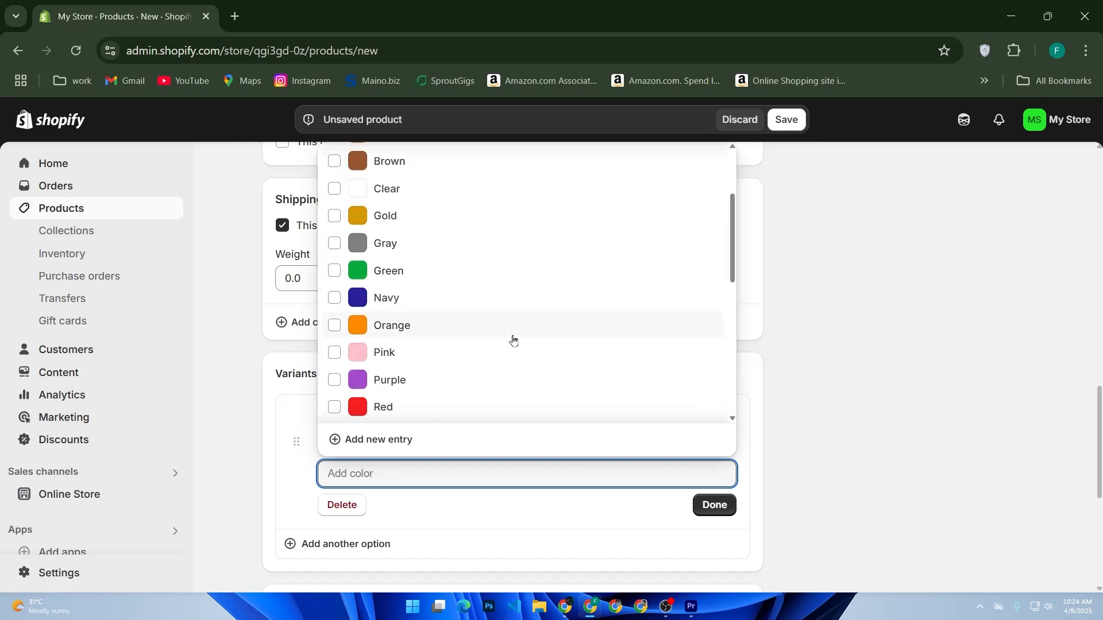
scroll(431, 342, "down", 2)
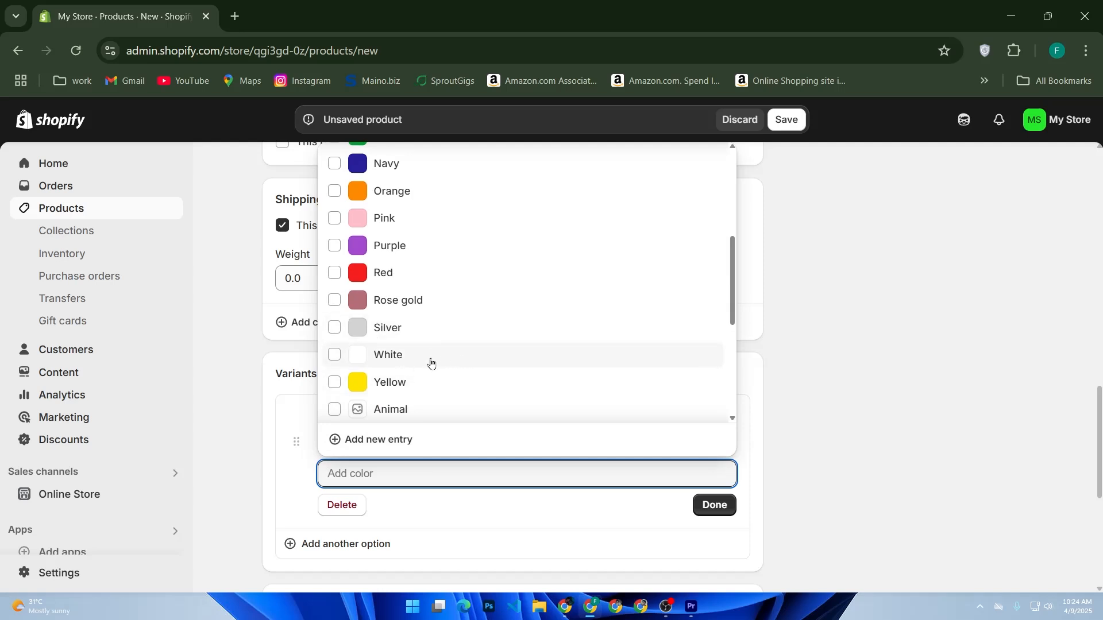
left_click(424, 382)
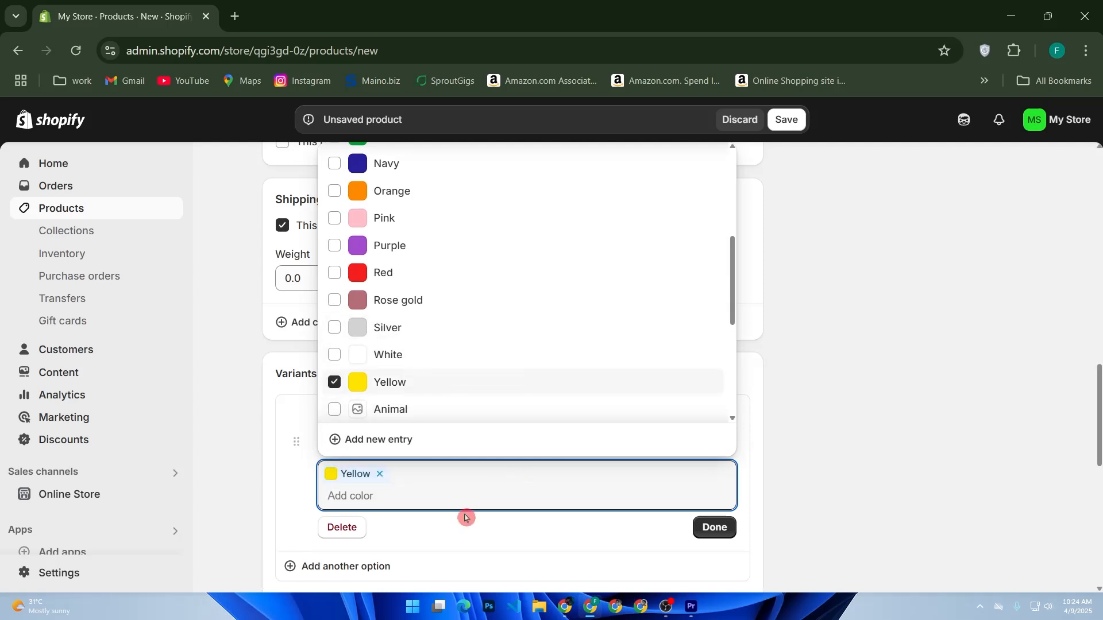
left_click(450, 538)
scroll(511, 488, "down", 2)
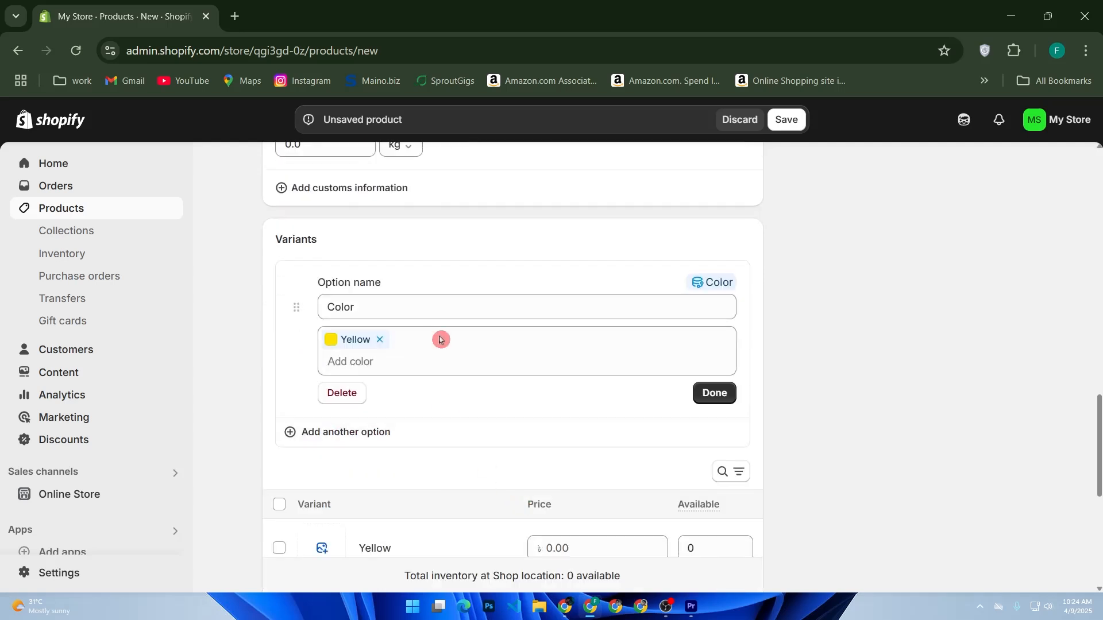
left_click(460, 440)
scroll(426, 350, "down", 1)
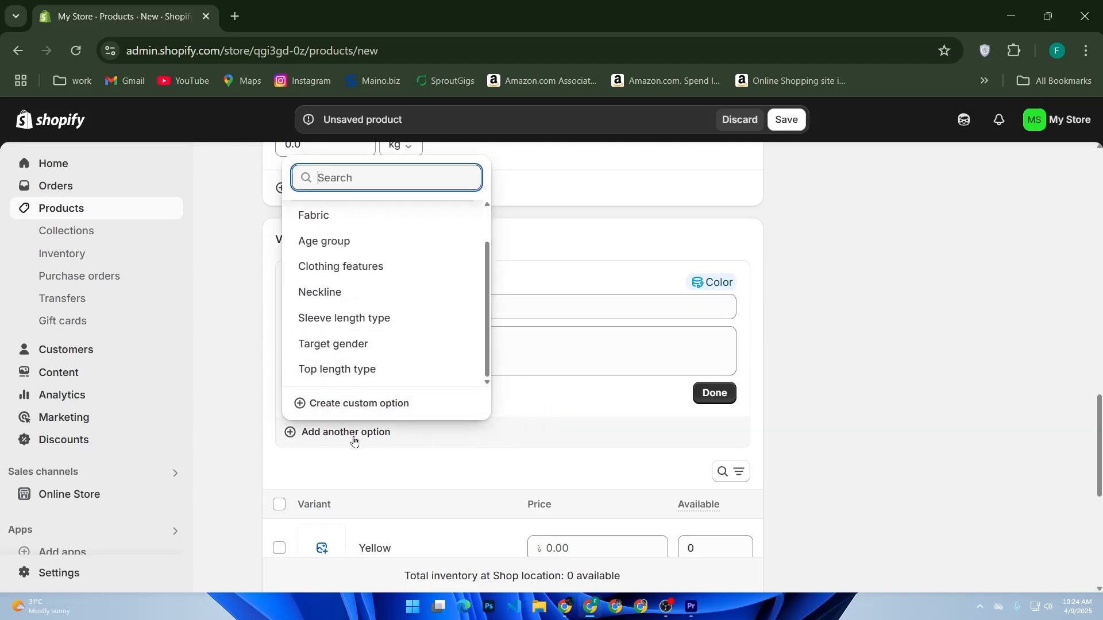
left_click(618, 415)
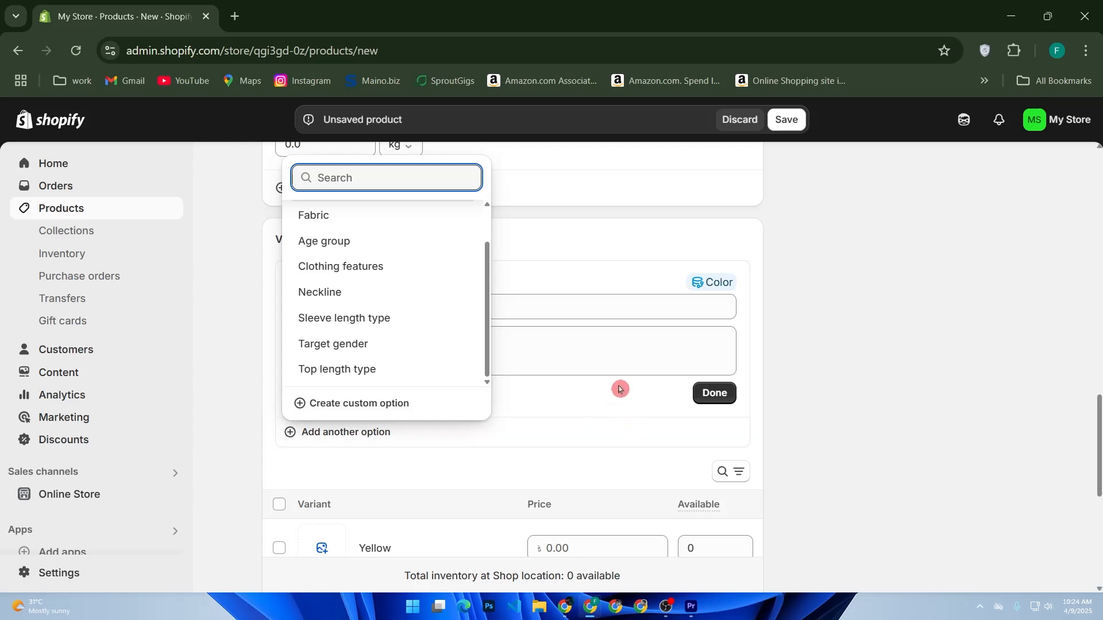
Step: Finish editing the Color option and save the new product
left_click(710, 394)
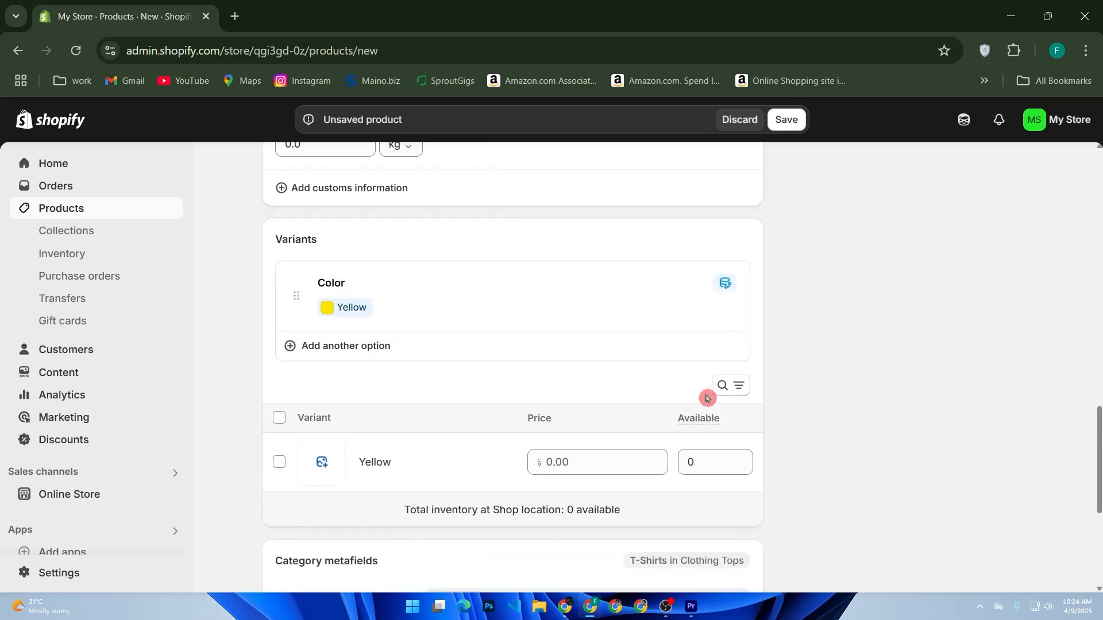
scroll(419, 348, "up", 5)
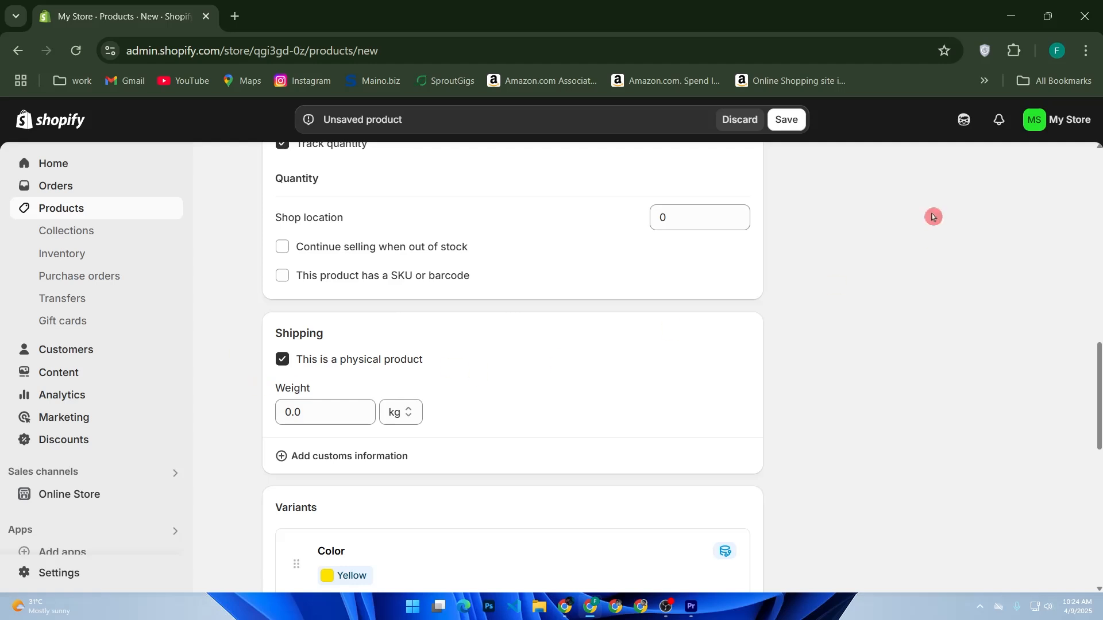
left_click(784, 121)
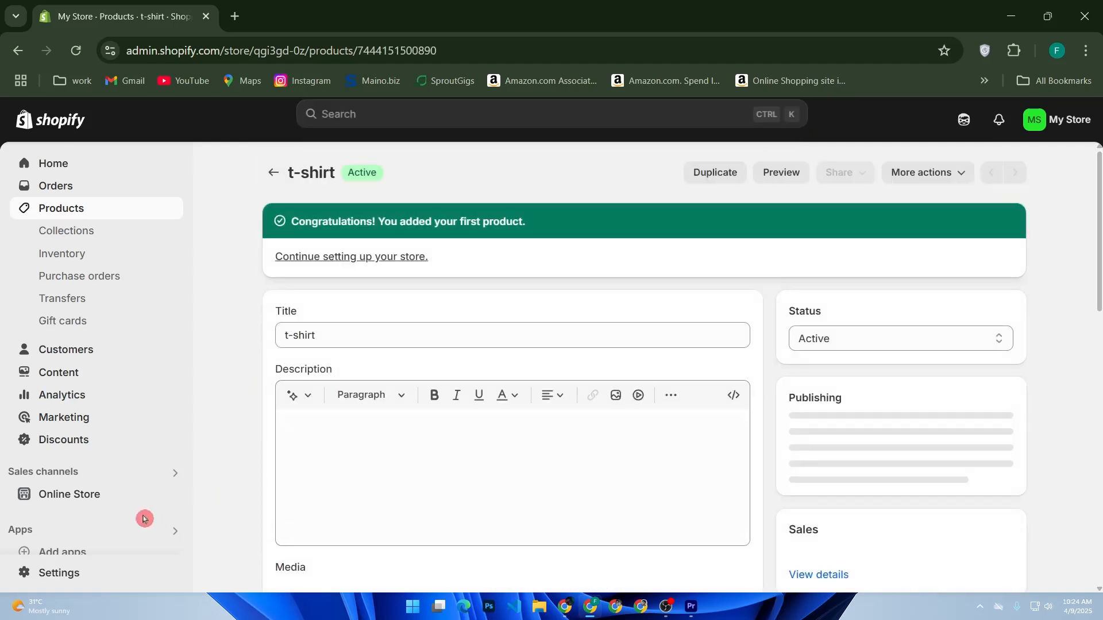
Step: Open the code editor for the online store's current theme, Dawn
left_click(109, 497)
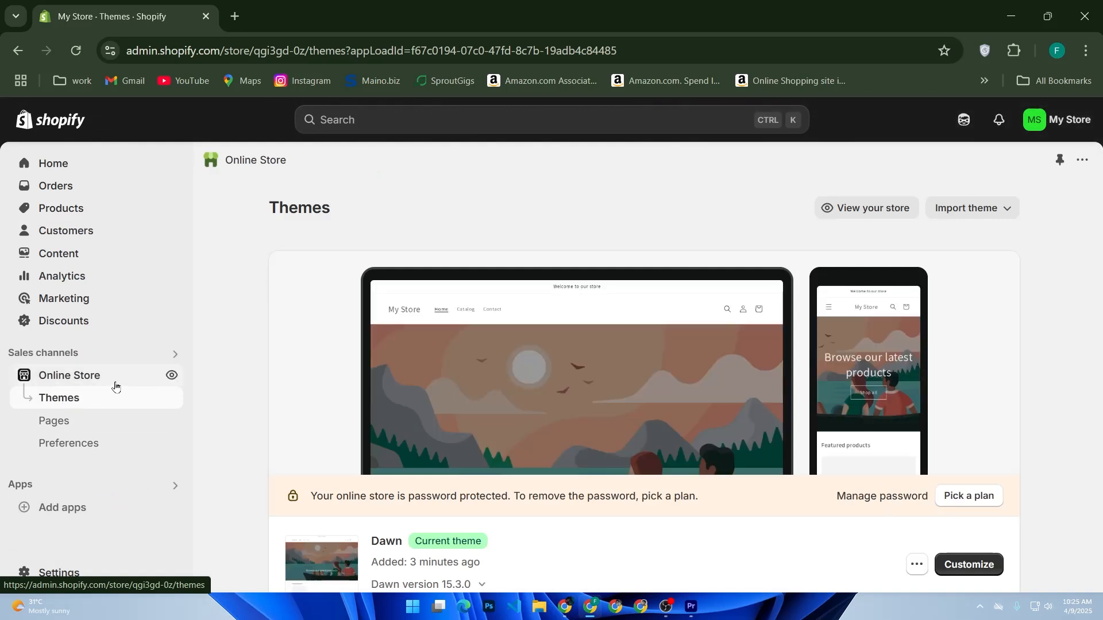
scroll(937, 388, "down", 1)
scroll(937, 388, "down", 4)
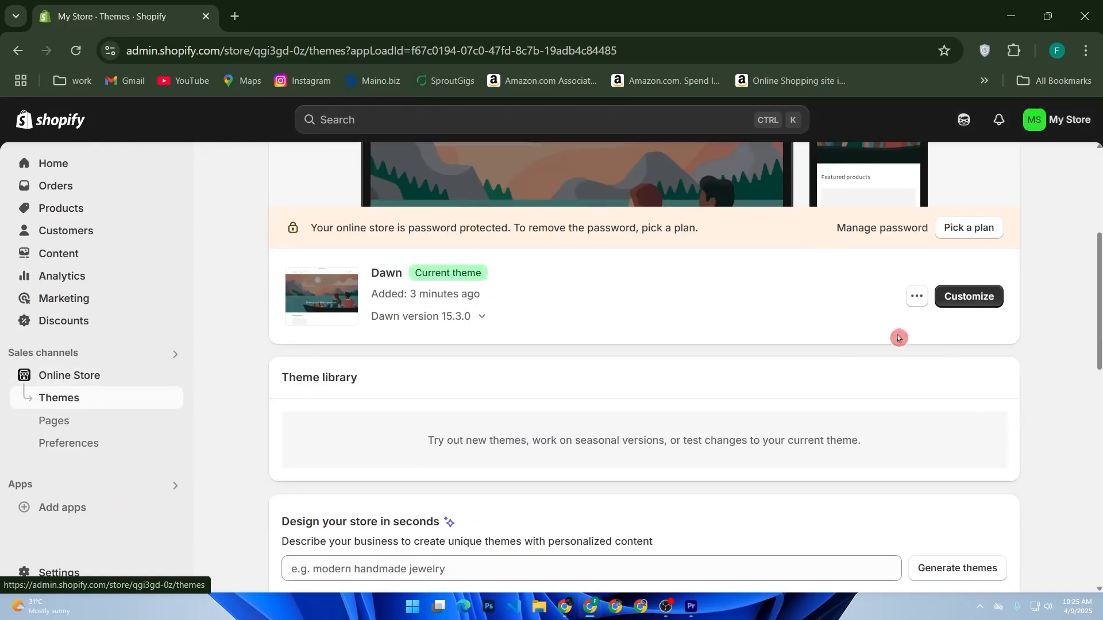
left_click(914, 301)
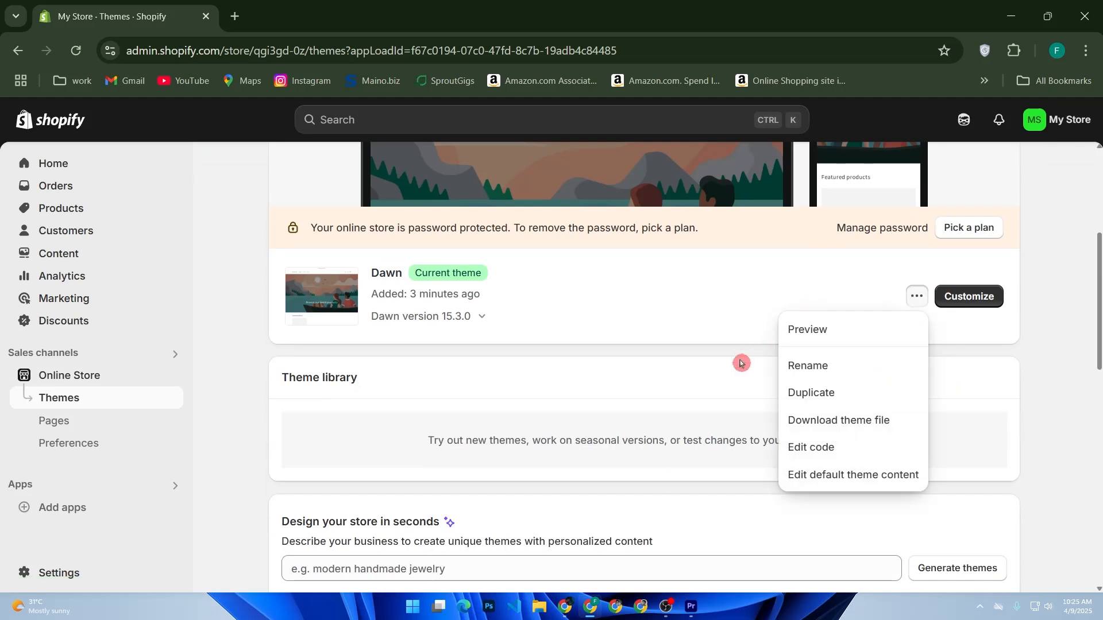
left_click(841, 453)
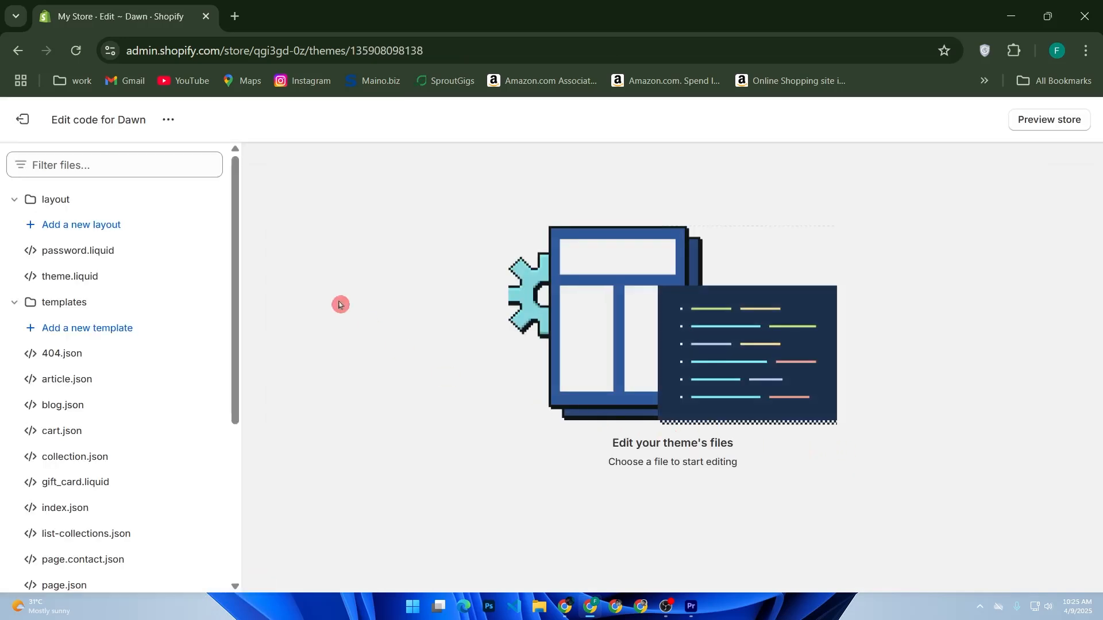
Step: Try filtering the theme files by "product-fo" and clear the filter
left_click(93, 164)
type("p")
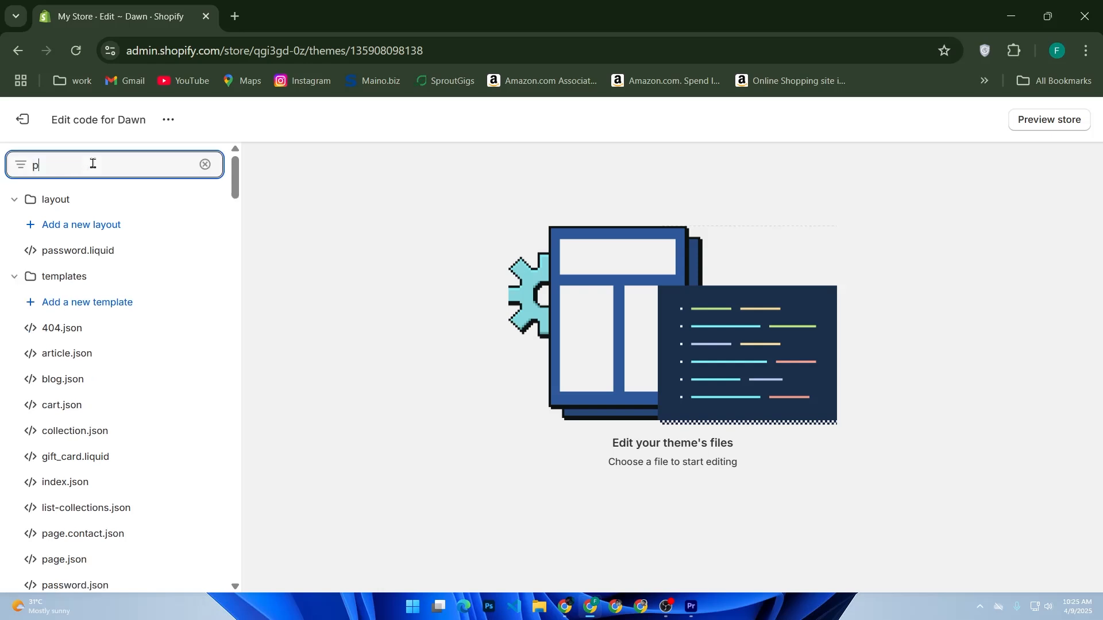
type("roduc")
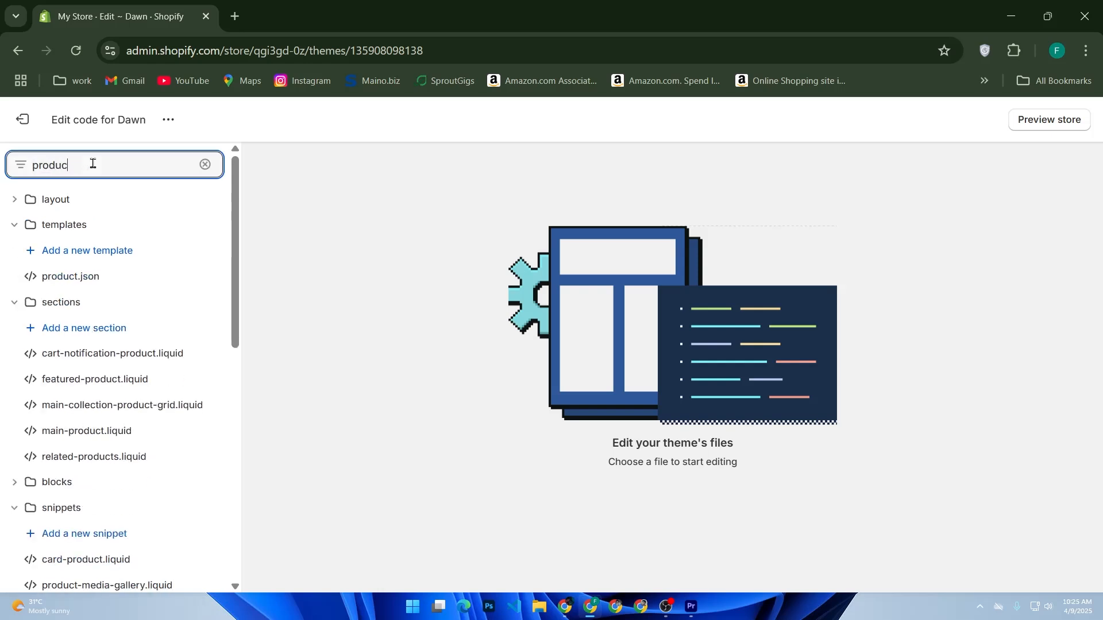
type("t-")
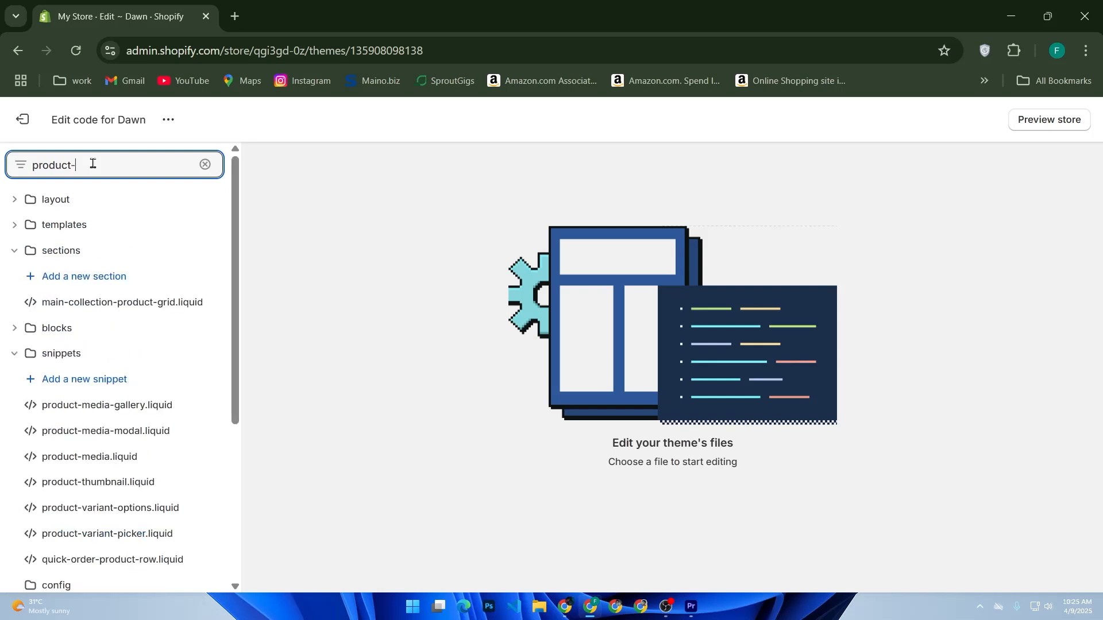
type("fo")
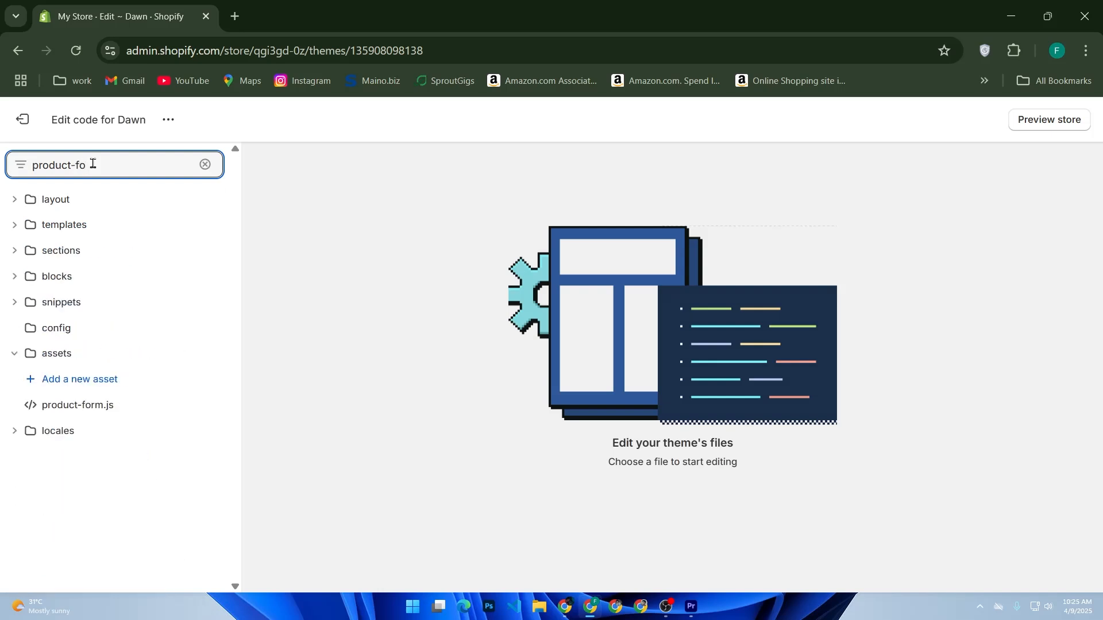
key("BackSpace")
key("BackSpace")
key("BackSpace")
key("BackSpace")
key("BackSpace")
key("BackSpace")
key("BackSpace")
key("BackSpace")
key("BackSpace")
key("BackSpace")
Step: Filter the theme files by "main-p" and open main-product.liquid from the sections folder
type("main")
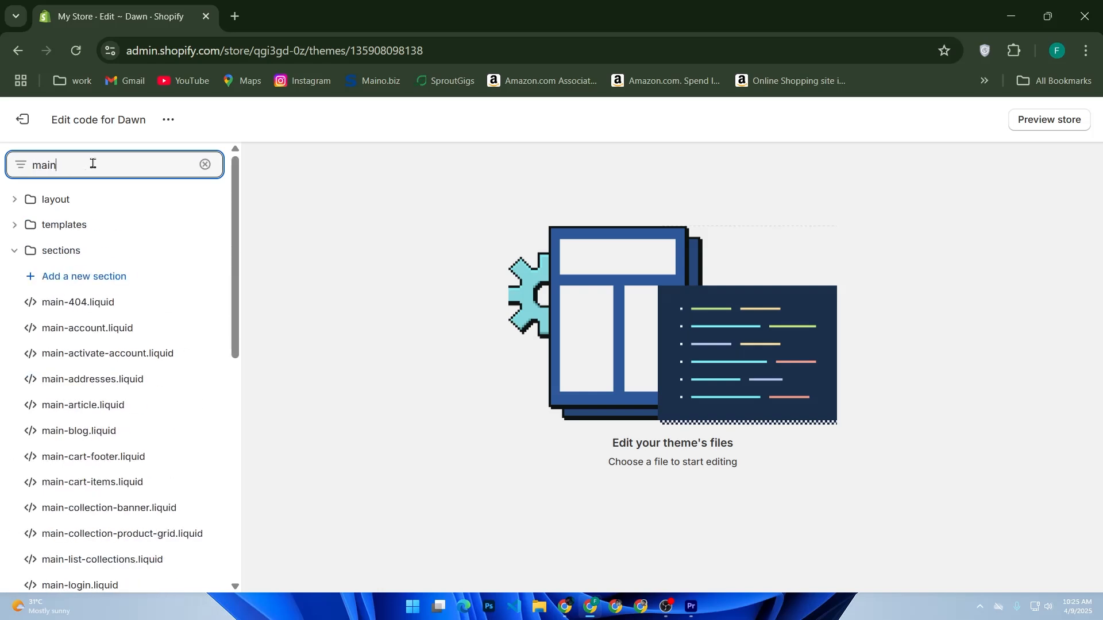
type("-p")
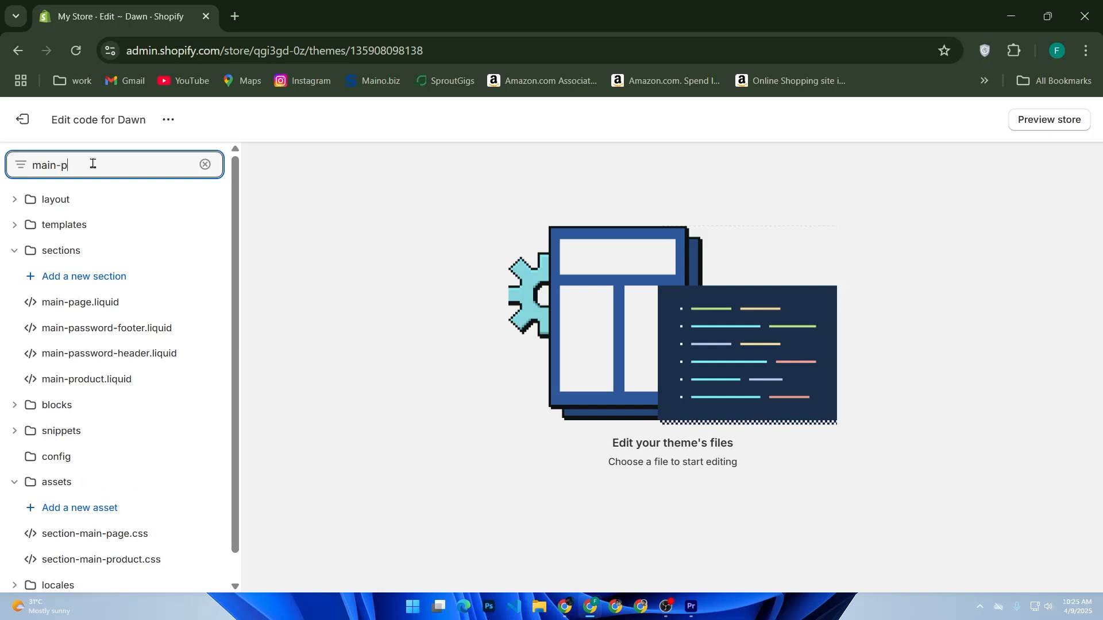
left_click(69, 382)
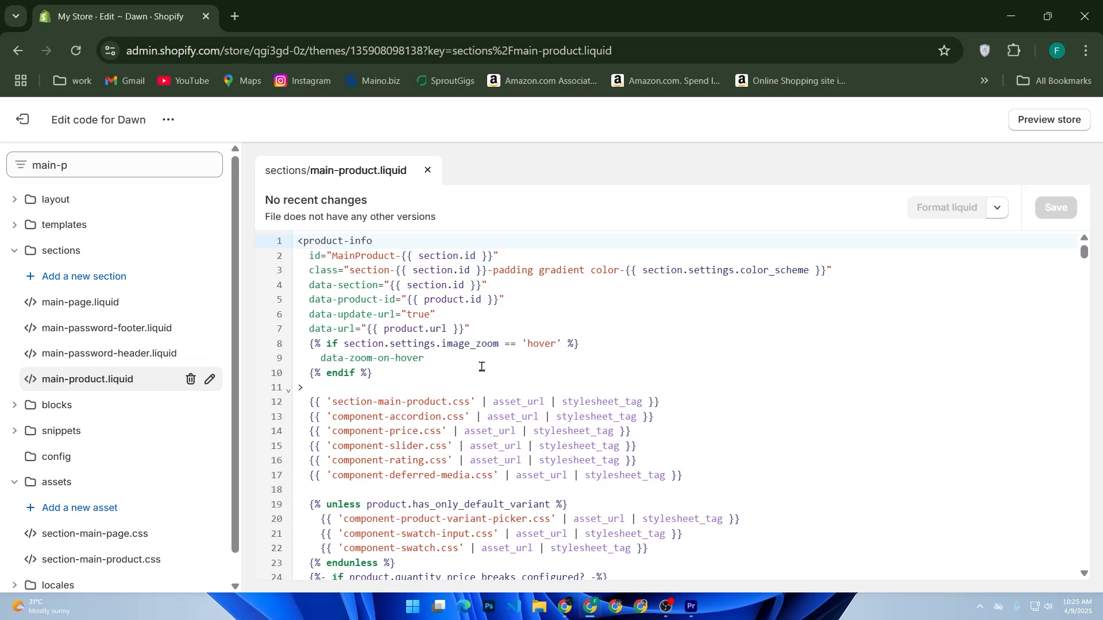
Step: Search the main-product.liquid code for "cart" and go through the matches
scroll(483, 369, "down", 3)
scroll(460, 382, "up", 3)
scroll(438, 396, "down", 15)
scroll(476, 412, "down", 15)
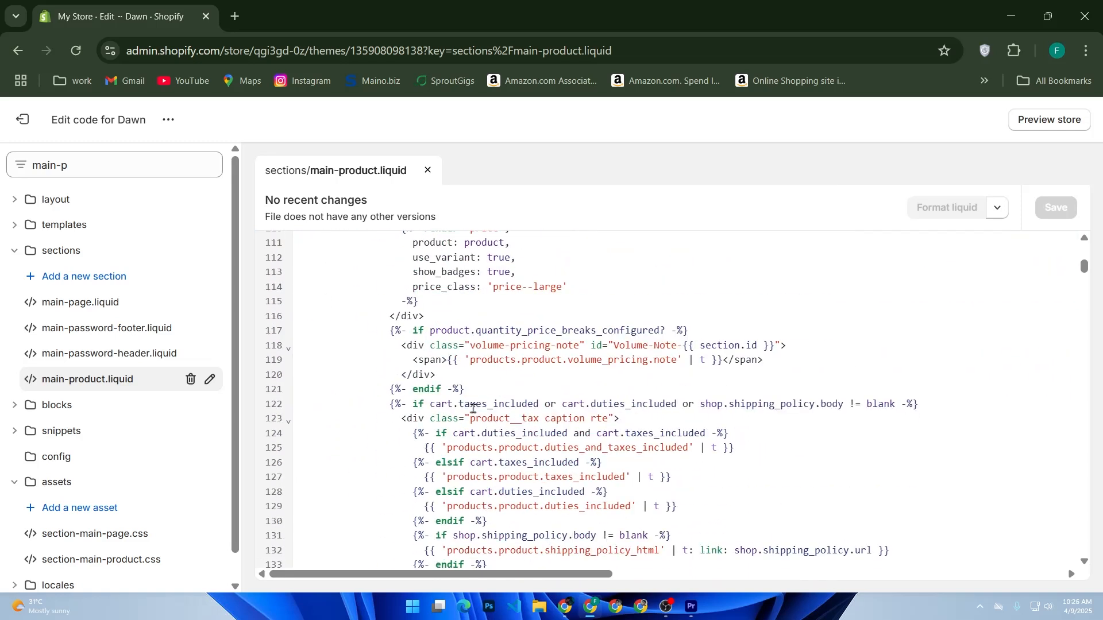
mouse_move(470, 404)
key("ctrl+f")
type("cart")
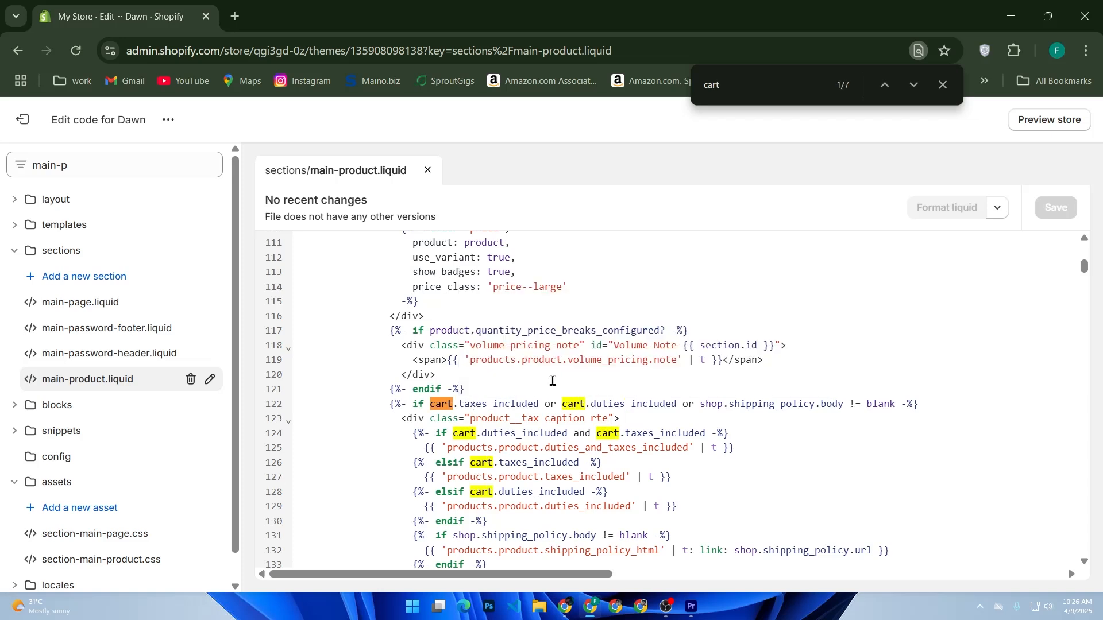
left_click(887, 89)
left_click(887, 90)
left_click(886, 88)
left_click(886, 88)
left_click(886, 88)
left_click(886, 88)
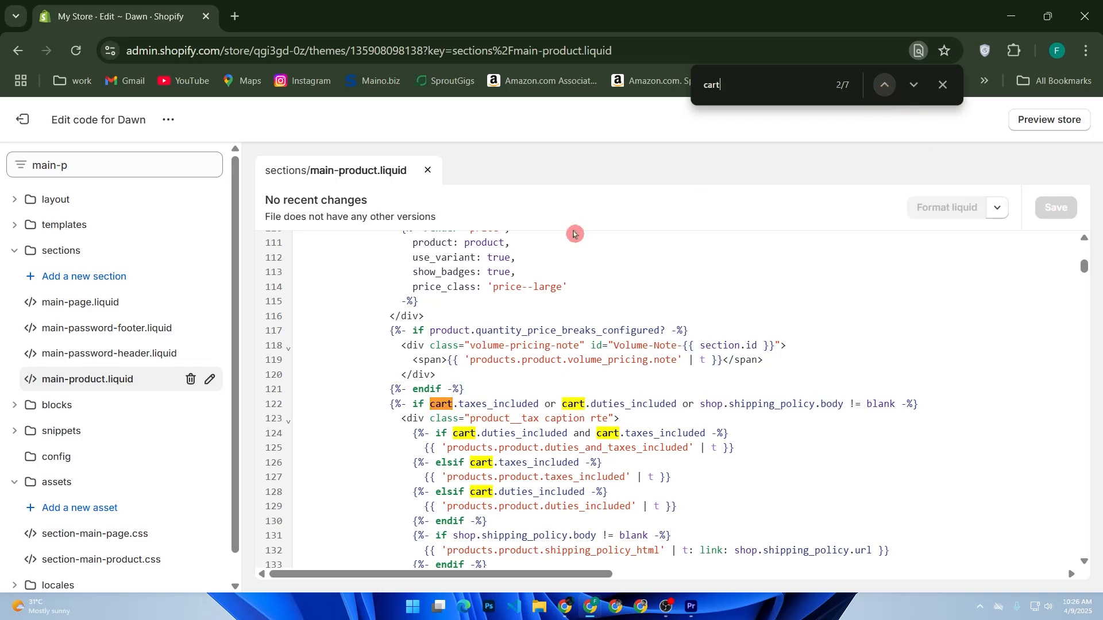
Step: Examine the code around the cart tax and duties conditions and close the text search
scroll(463, 437, "up", 5)
scroll(454, 448, "down", 5)
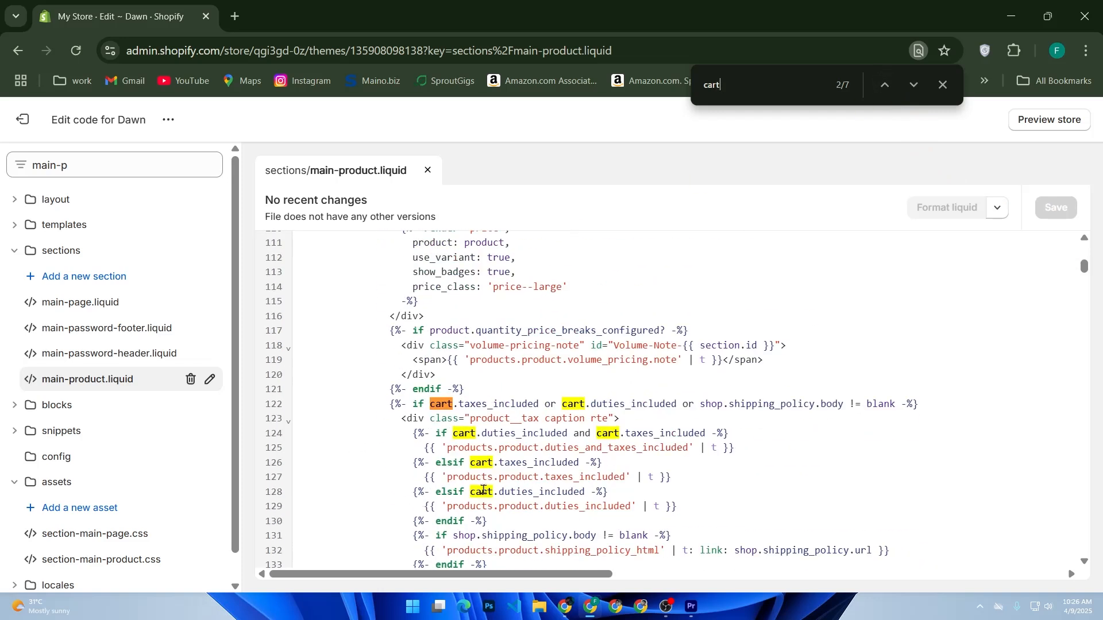
mouse_move(454, 453)
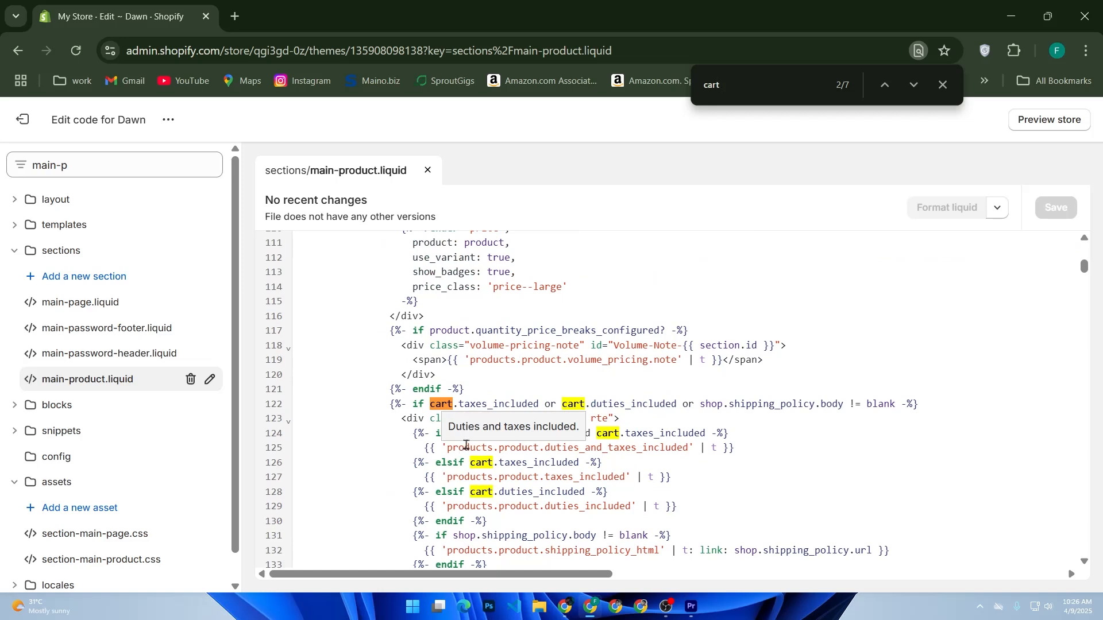
left_click(486, 438)
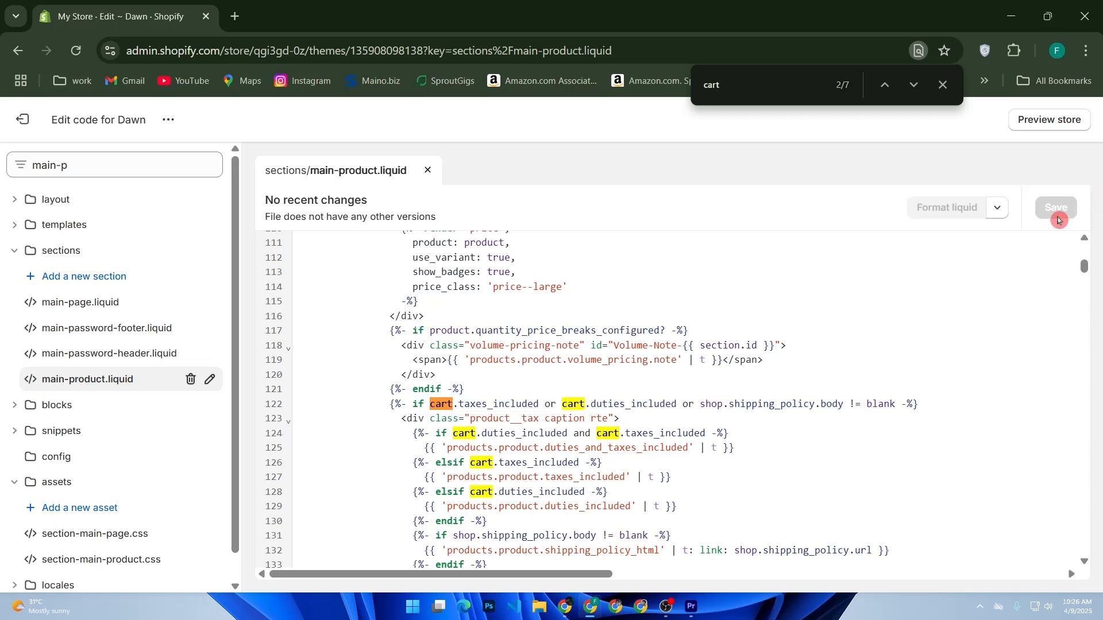
left_click(942, 85)
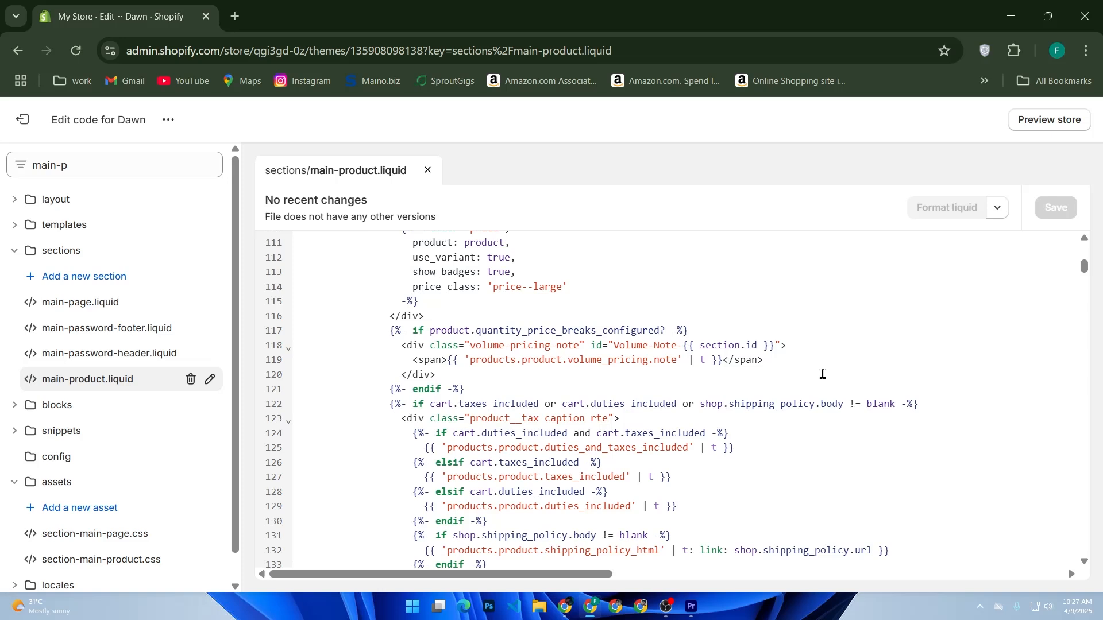
scroll(823, 375, "down", 2)
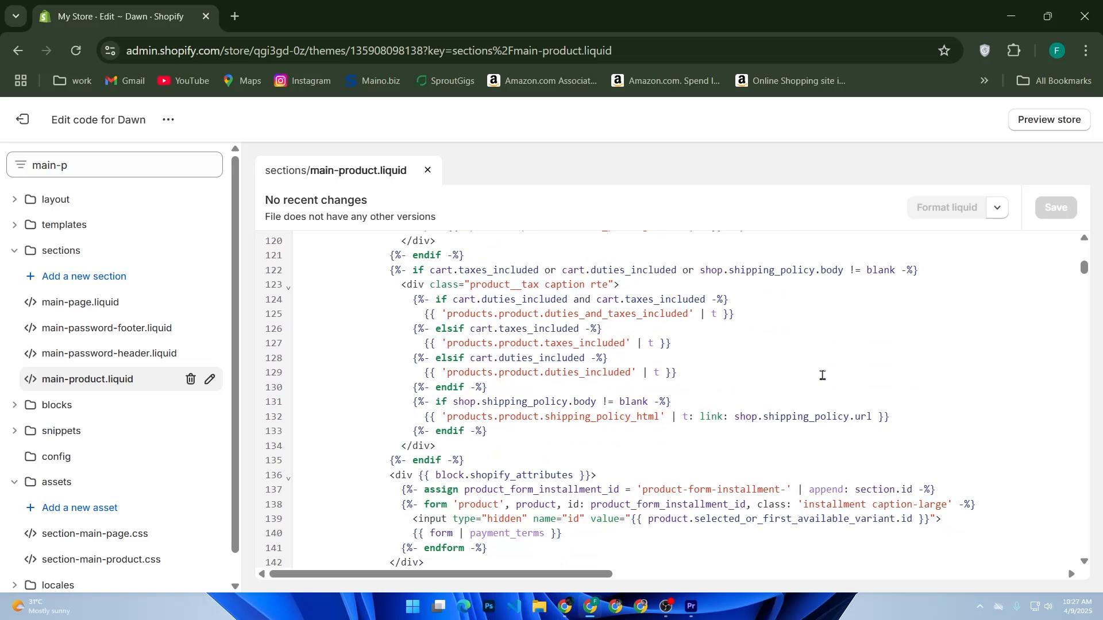